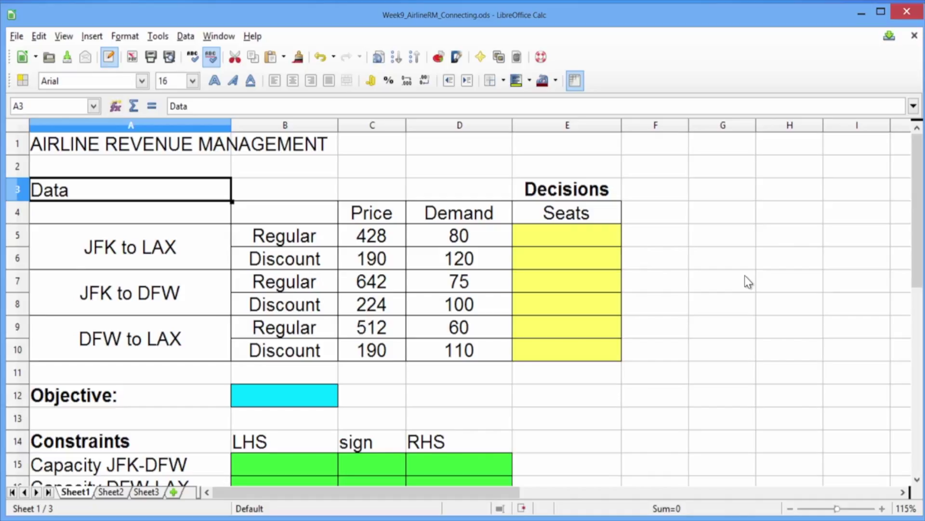
# Enter the objective formula =SUMPRODUCT(C5:C10;E5:E10) in cell B12 to multiply prices by seats
pyautogui.click(602, 243)
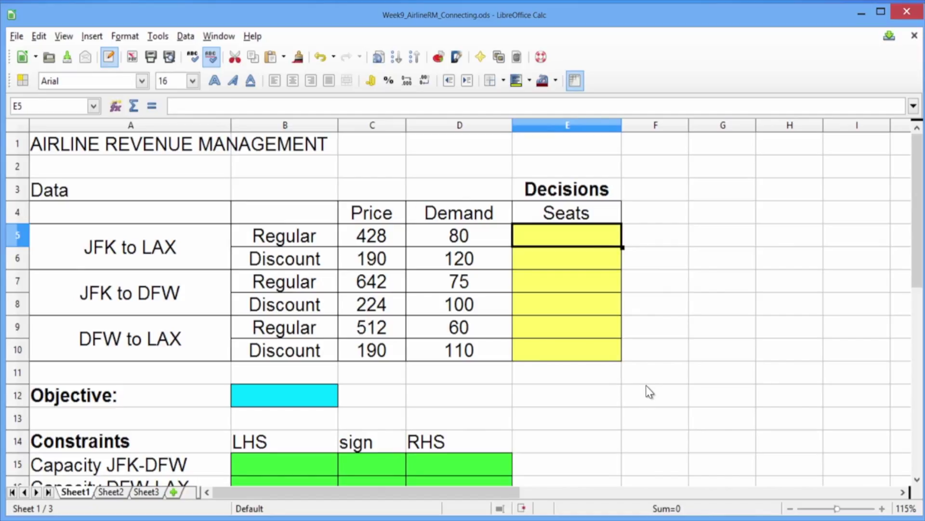
pyautogui.click(335, 398)
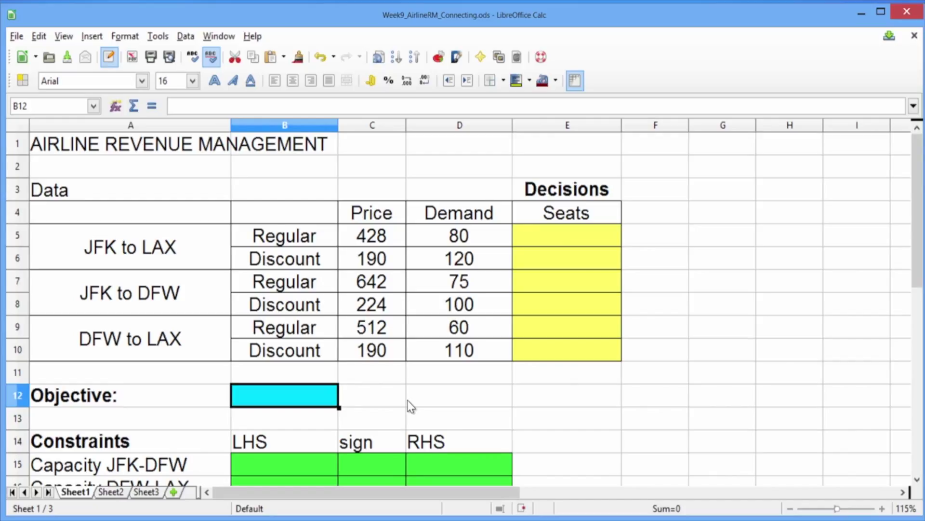
pyautogui.write('=su')
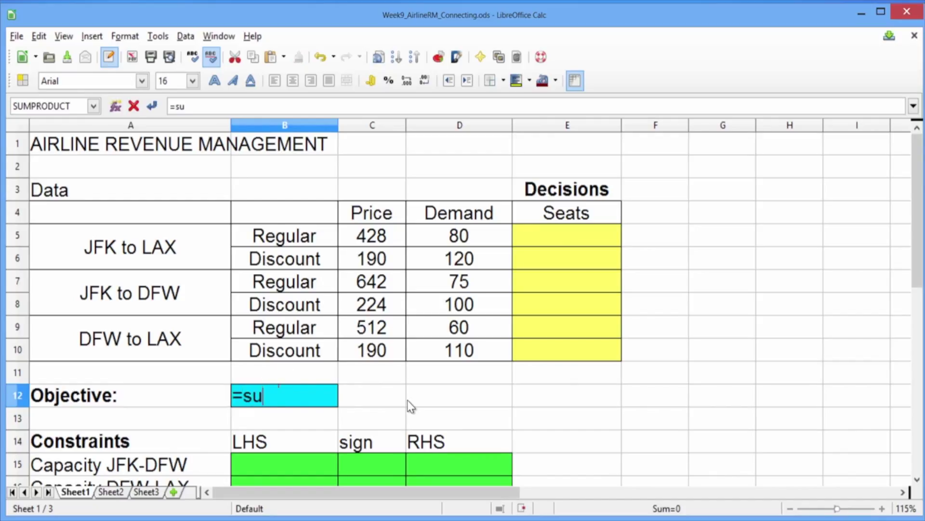
pyautogui.write('mproduct')
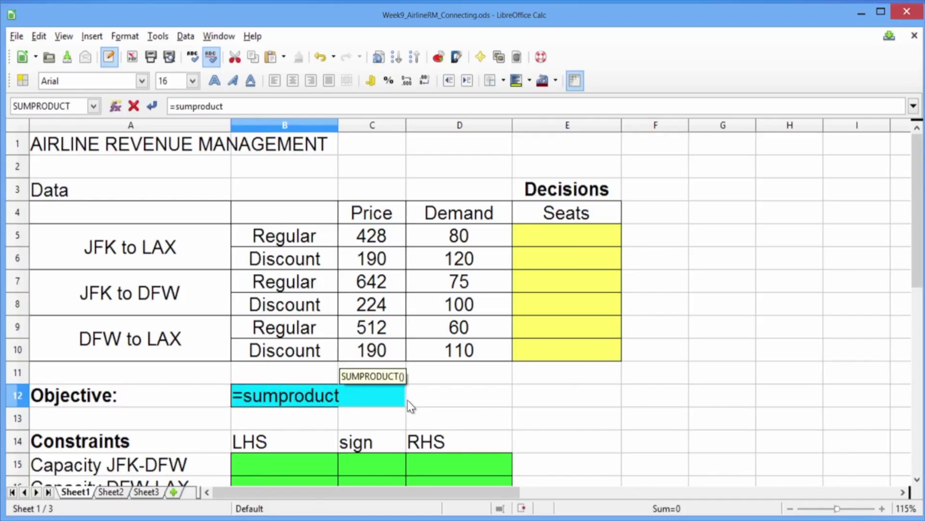
pyautogui.write('(')
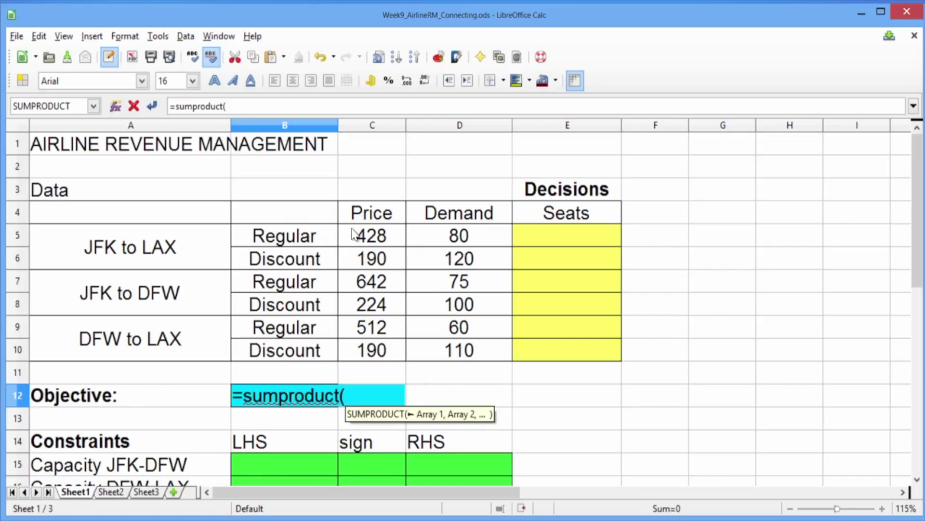
pyautogui.moveTo(354, 233); pyautogui.dragTo(355, 352)
pyautogui.write(';')
pyautogui.click(541, 238)
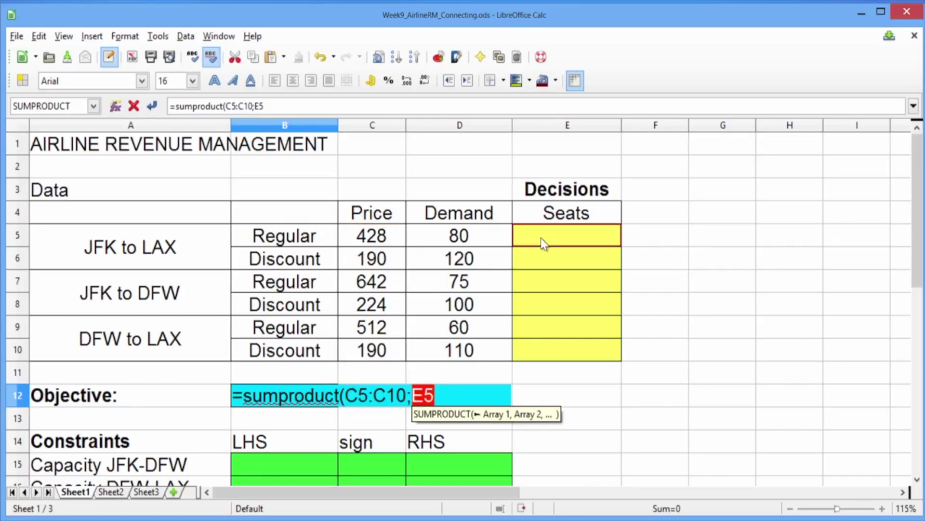
pyautogui.moveTo(541, 238); pyautogui.dragTo(539, 352)
pyautogui.write(')')
pyautogui.press('Return')
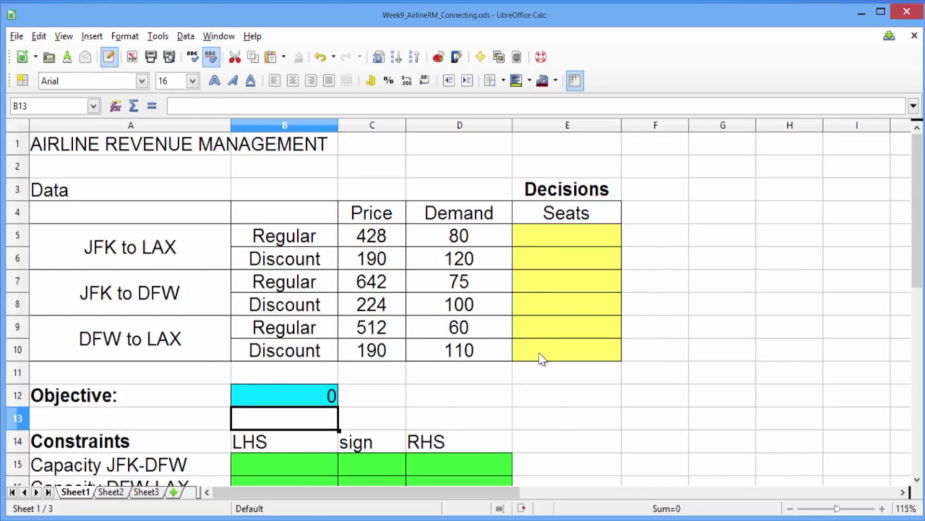
pyautogui.press('Up')
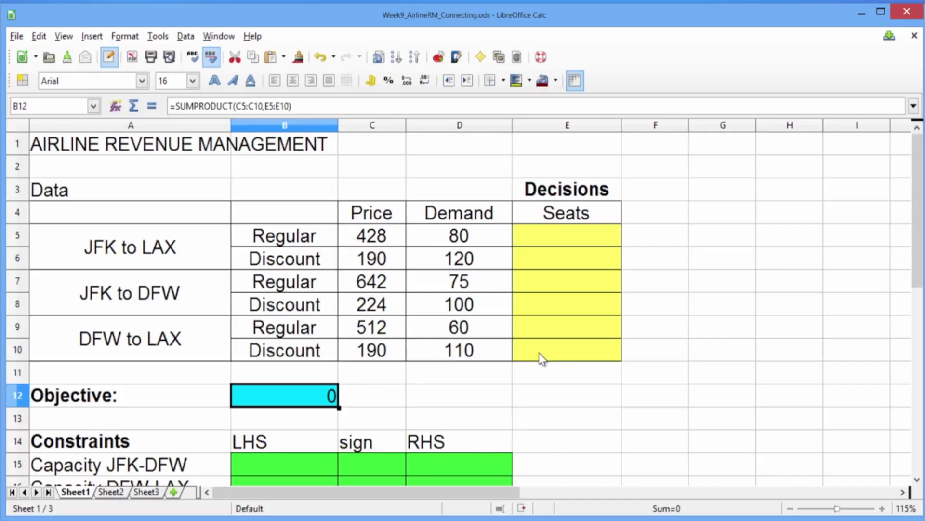
# Enter the formula =E5+E6+E7+E8 in B15 as the left-hand side of the JFK-DFW capacity constraint
pyautogui.click(917, 480)
pyautogui.click(918, 480)
pyautogui.click(917, 479)
pyautogui.click(917, 479)
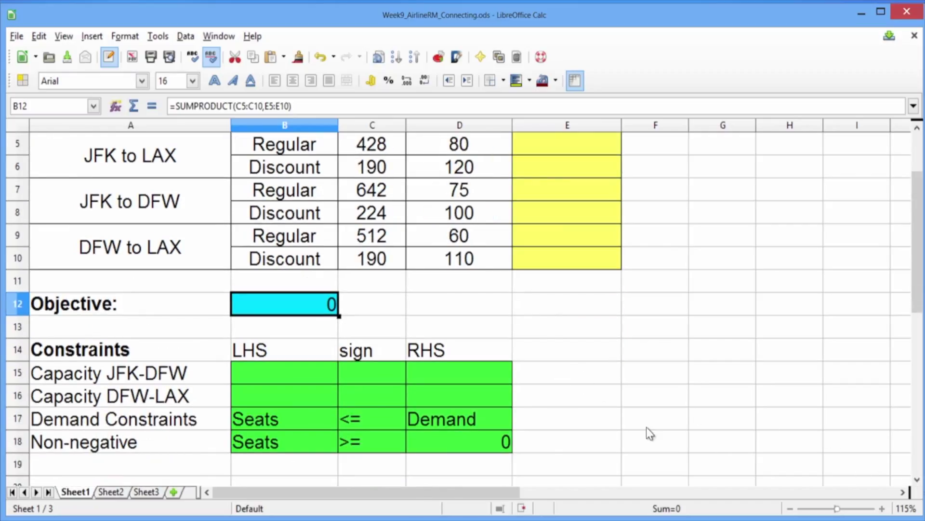
pyautogui.click(917, 129)
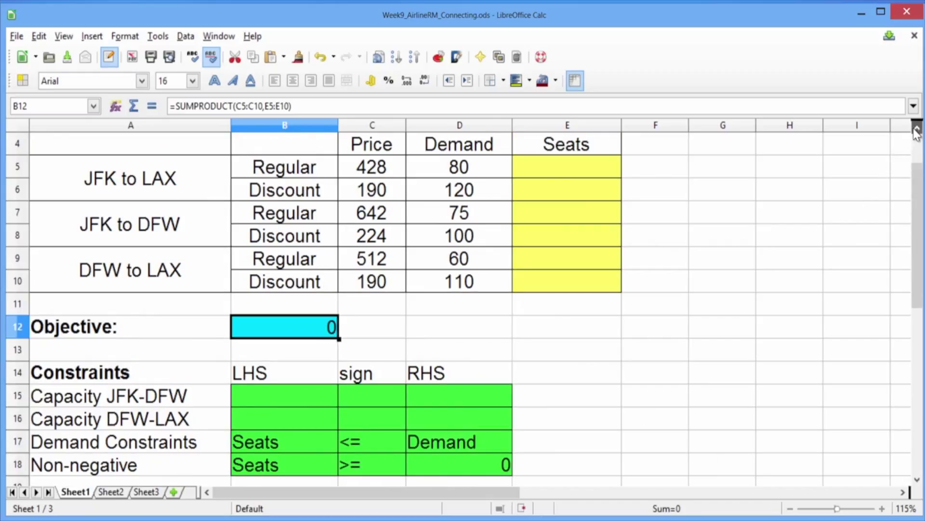
pyautogui.click(306, 403)
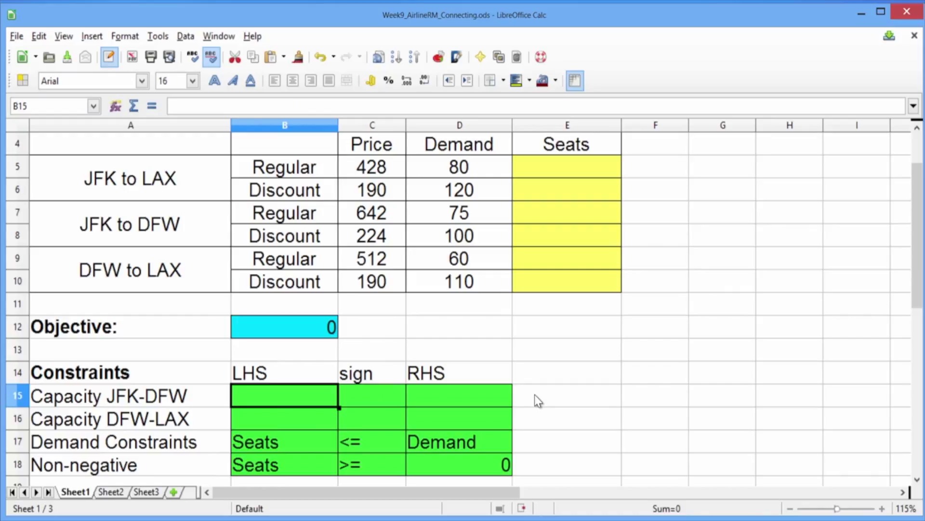
pyautogui.write('=')
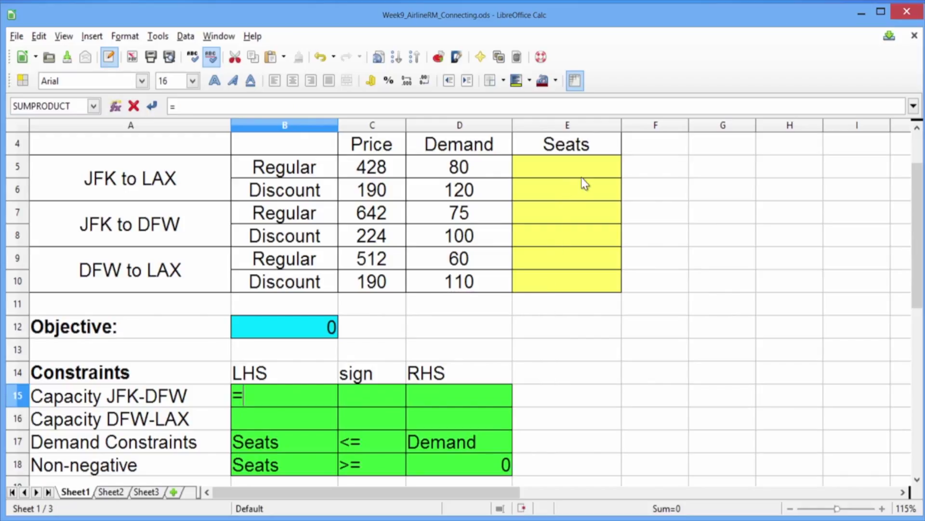
pyautogui.click(588, 159)
pyautogui.write('+')
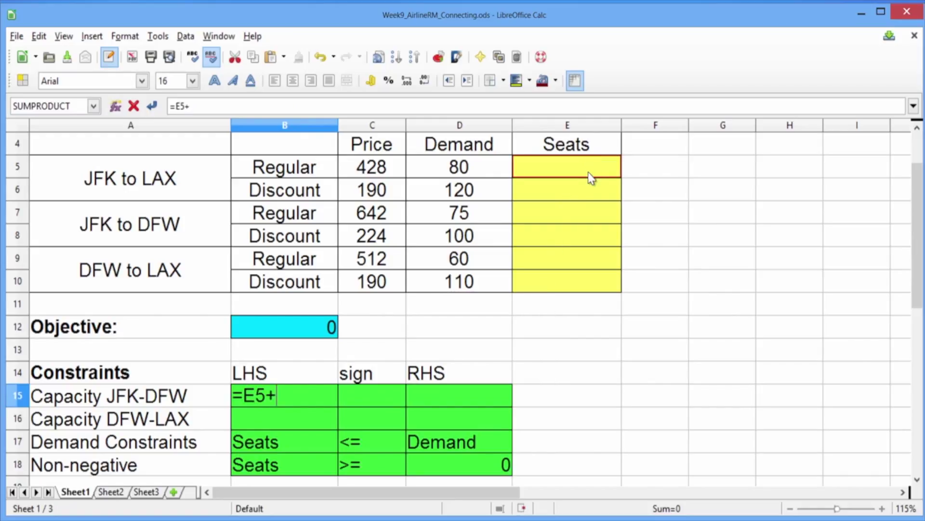
pyautogui.click(591, 191)
pyautogui.write('+')
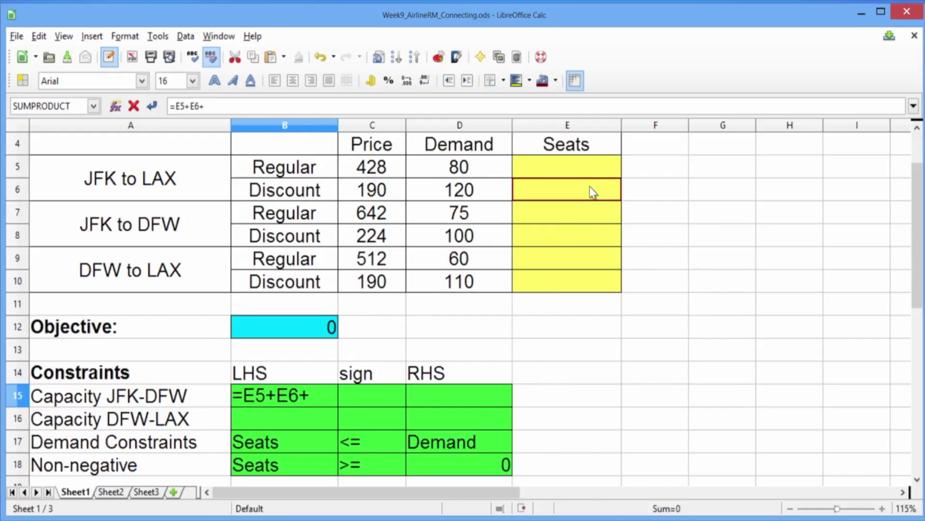
pyautogui.click(582, 210)
pyautogui.write('+')
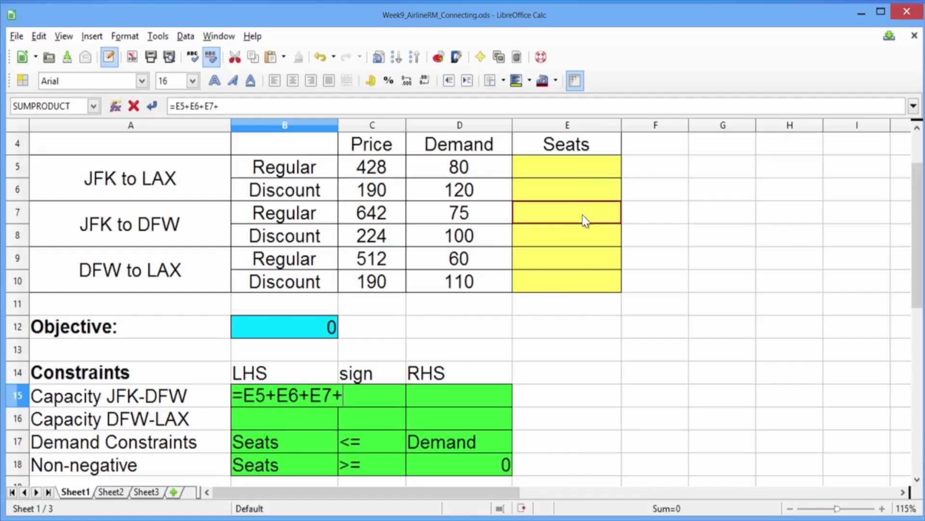
pyautogui.click(584, 232)
pyautogui.press('Tab')
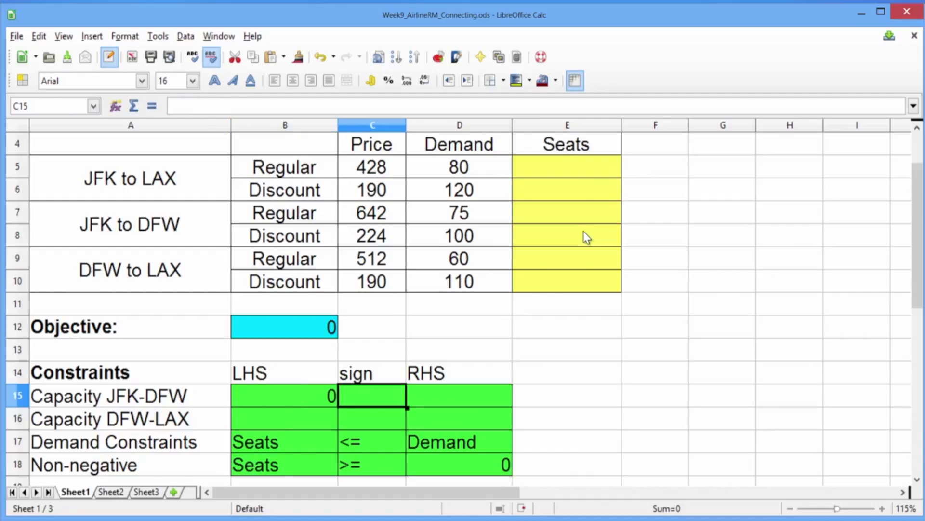
# Complete the JFK-DFW capacity constraint with the sign <= in C15 and the right-hand side 166 in D15
pyautogui.write('<=')
pyautogui.press('Tab')
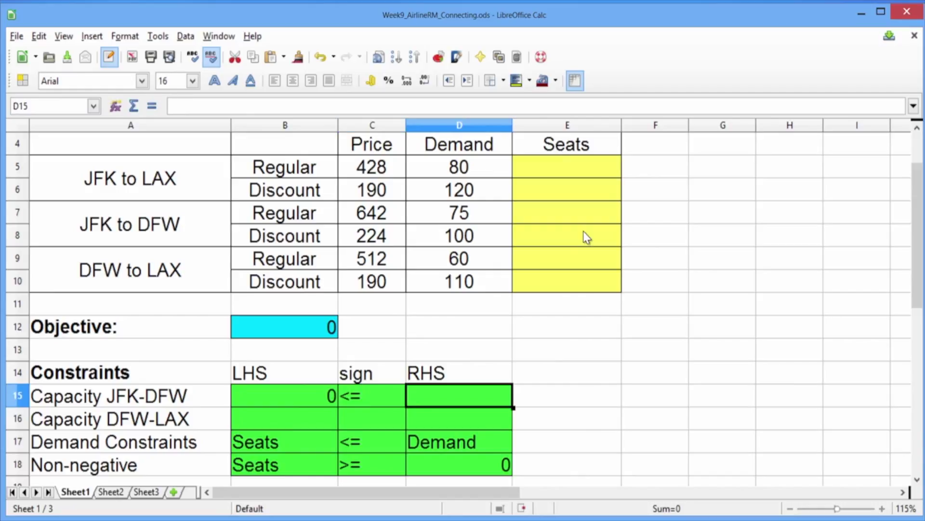
pyautogui.write('166')
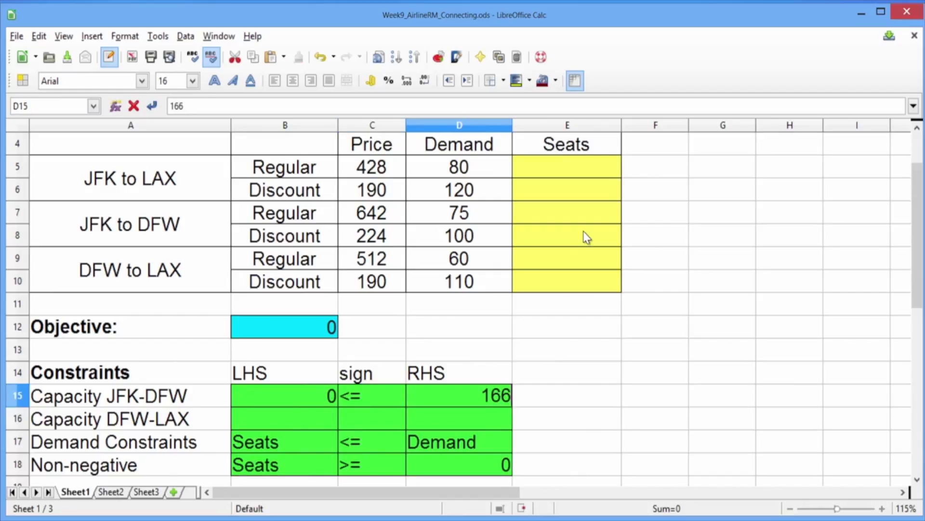
pyautogui.press('Return')
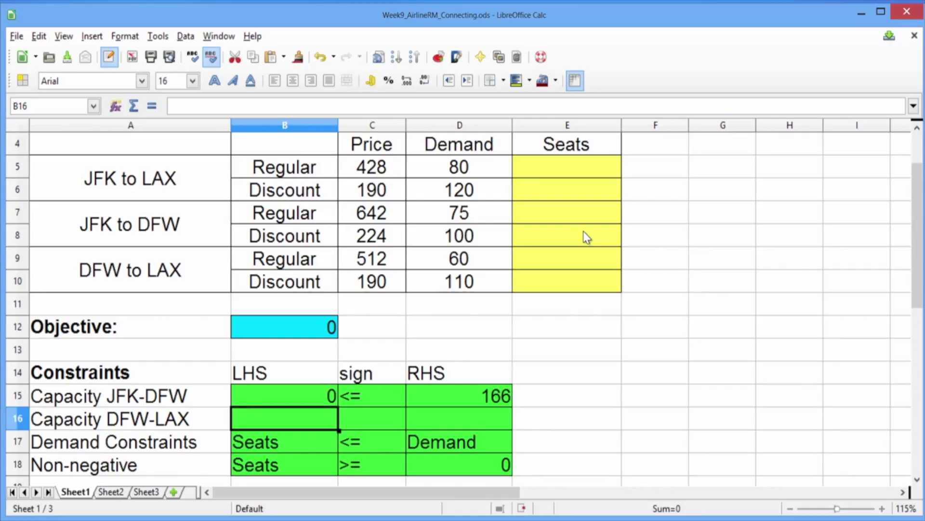
# Enter the formula =E5+E6+E9+E10 in B16 as the left-hand side of the DFW-LAX capacity constraint
pyautogui.write('=')
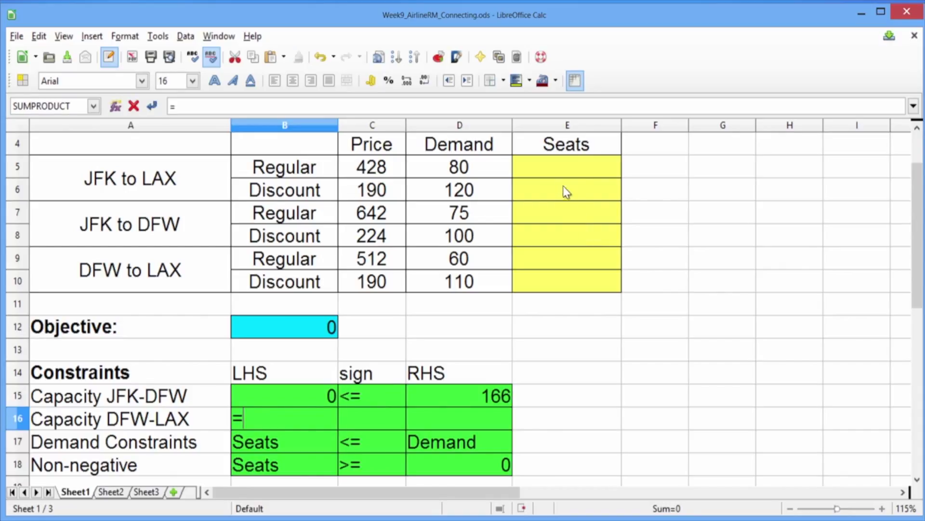
pyautogui.click(566, 172)
pyautogui.write('+')
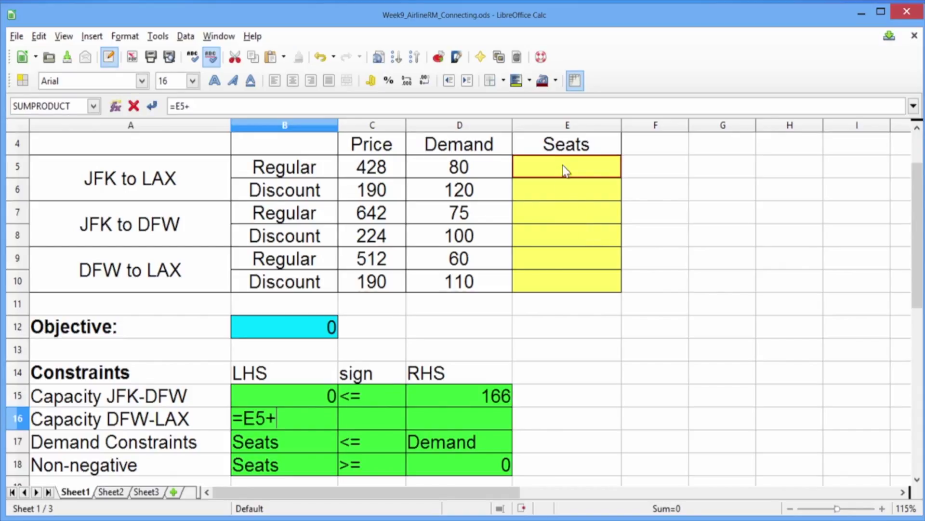
pyautogui.click(575, 196)
pyautogui.write('+')
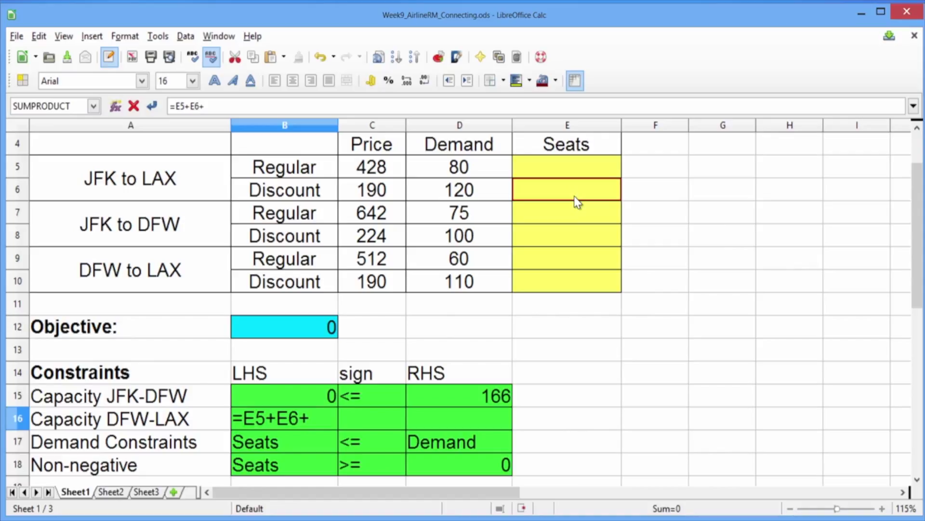
pyautogui.click(567, 256)
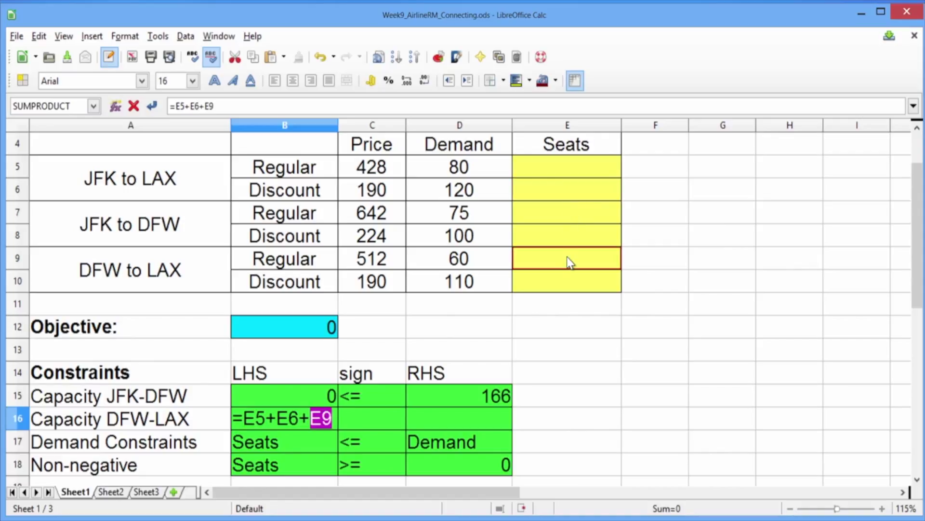
pyautogui.write('+')
pyautogui.click(571, 282)
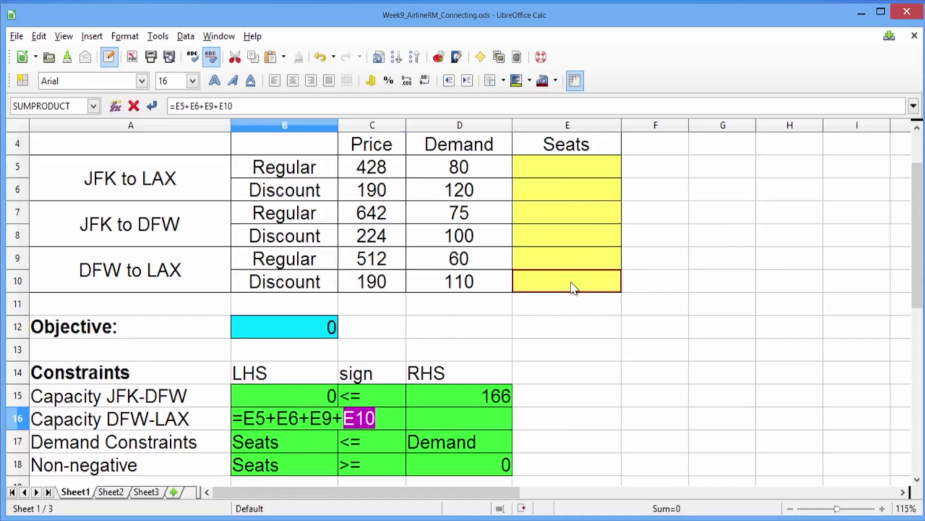
pyautogui.press('Tab')
# Complete the DFW-LAX capacity constraint with the sign <= in C16 and the right-hand side 166 in D16
pyautogui.write('<=')
pyautogui.press('Tab')
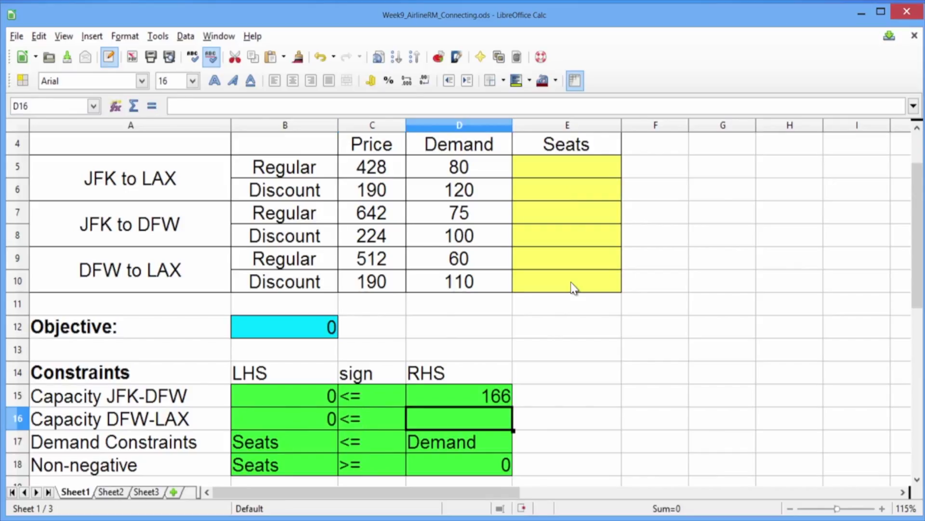
pyautogui.write('166')
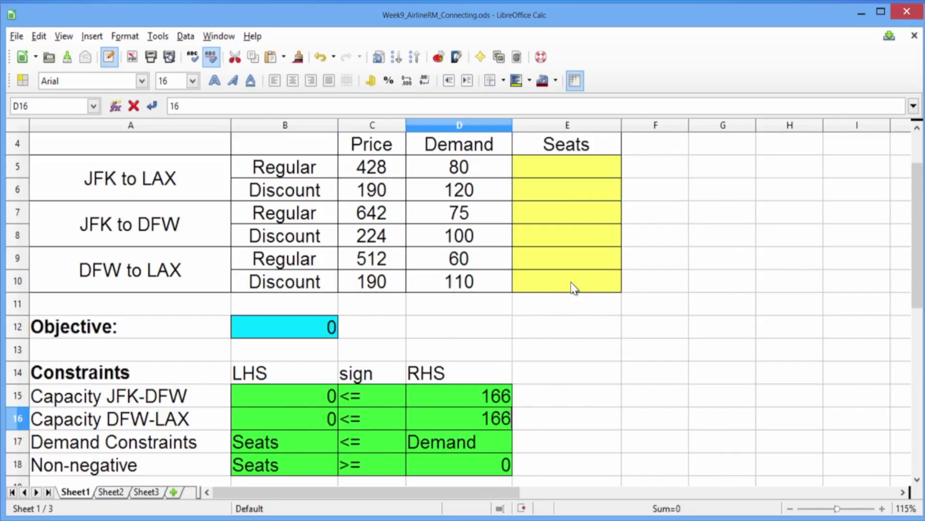
pyautogui.press('Return')
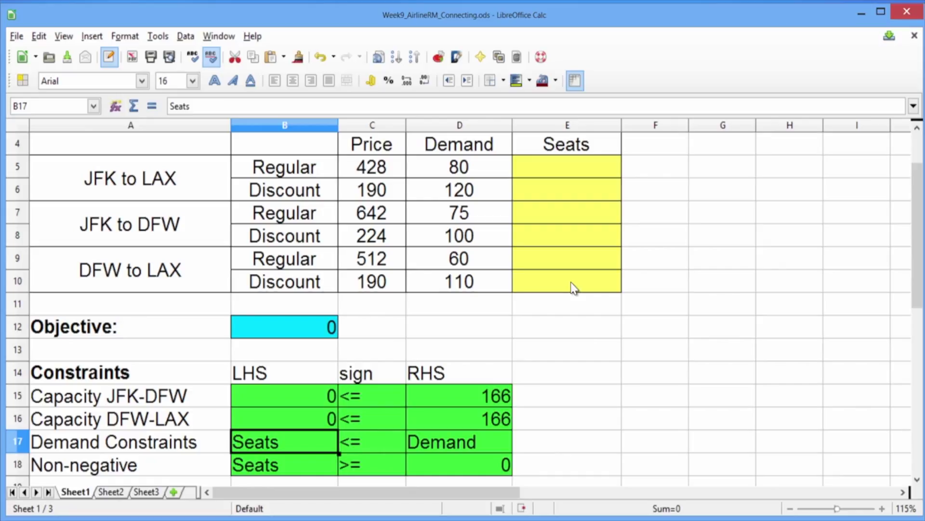
# Open the Solver and set it to maximize target cell B12 by changing the seat cells E5:E10
pyautogui.click(159, 37)
pyautogui.click(188, 121)
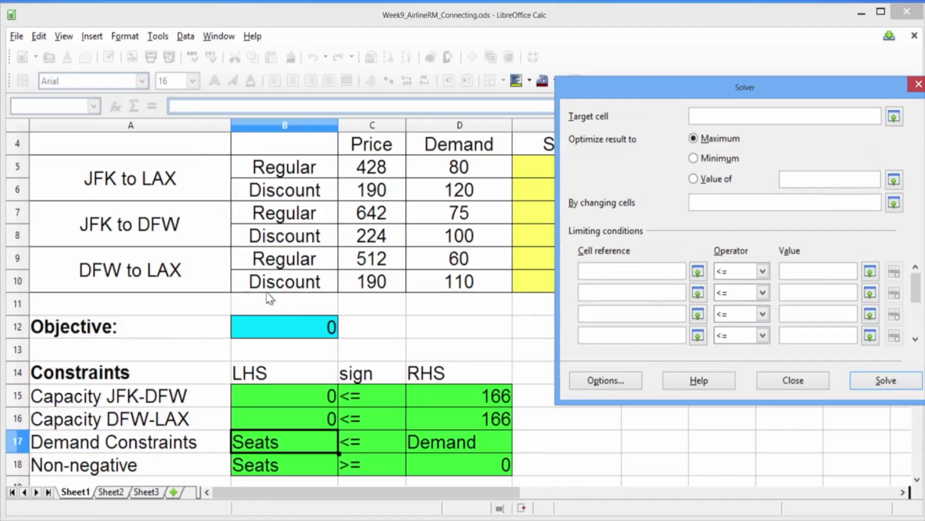
pyautogui.click(286, 322)
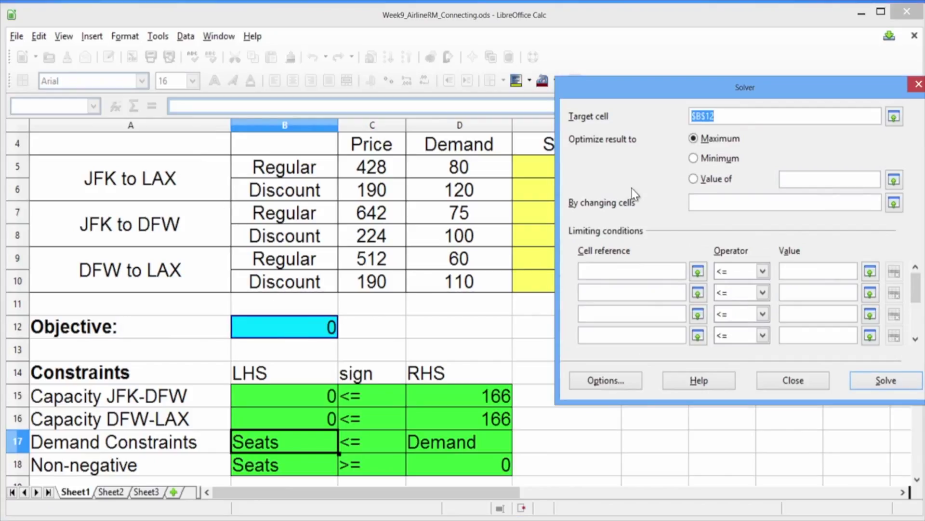
pyautogui.click(697, 145)
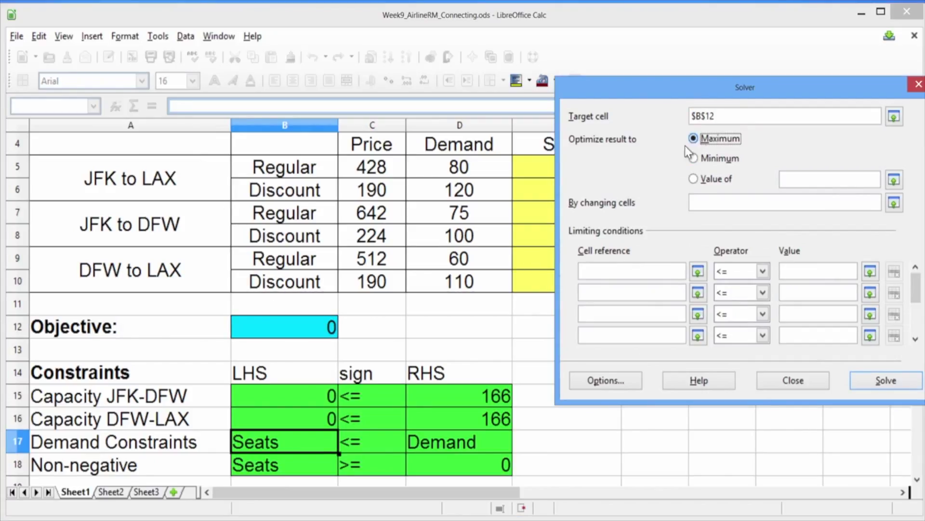
pyautogui.click(702, 203)
pyautogui.moveTo(539, 165); pyautogui.dragTo(535, 276)
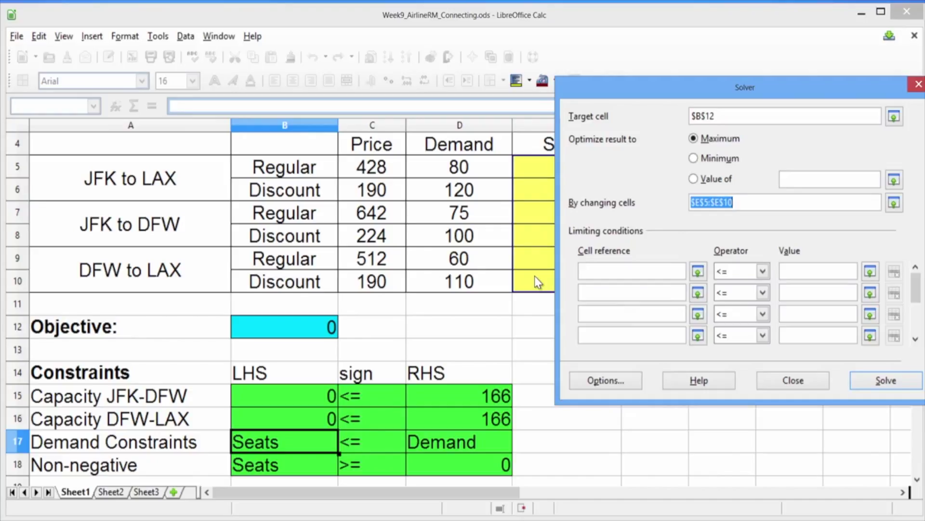
# Add the capacity limiting condition to the Solver, with B15:B16 <= D15:D16
pyautogui.click(621, 270)
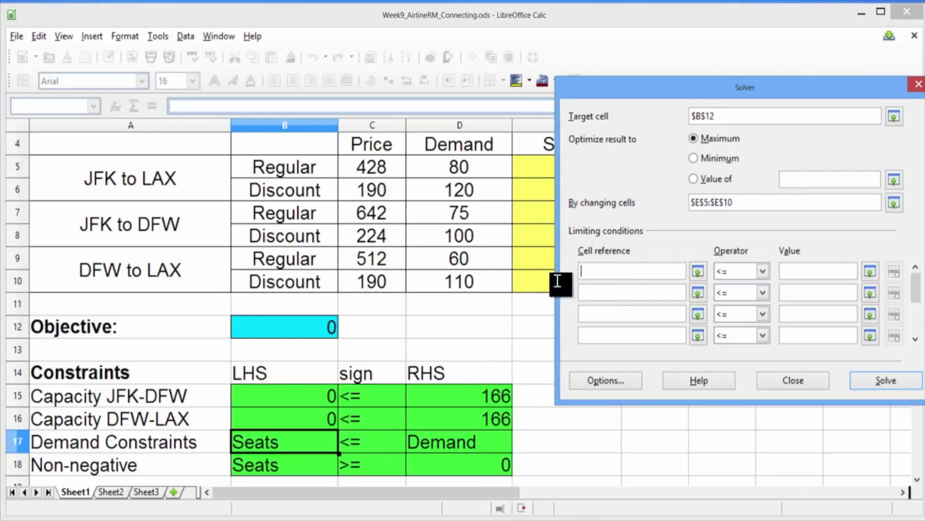
pyautogui.moveTo(298, 394); pyautogui.dragTo(298, 423)
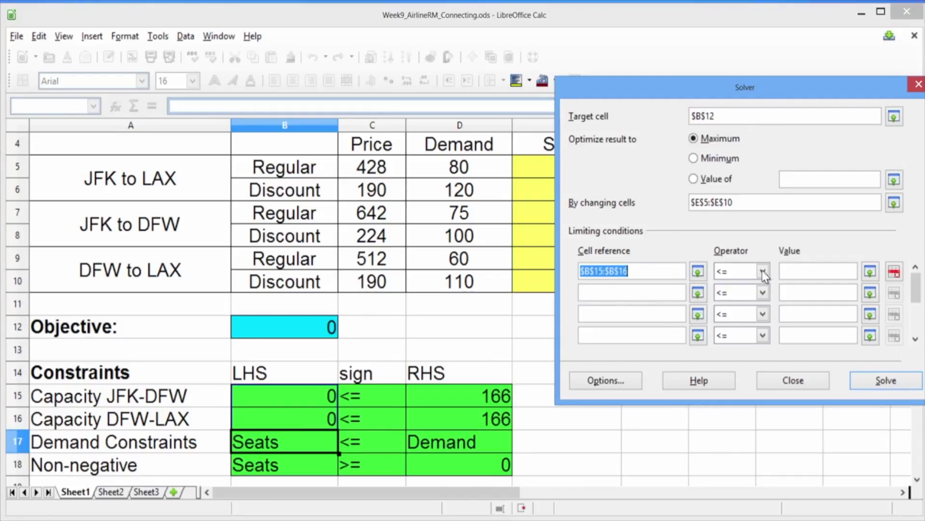
pyautogui.click(799, 268)
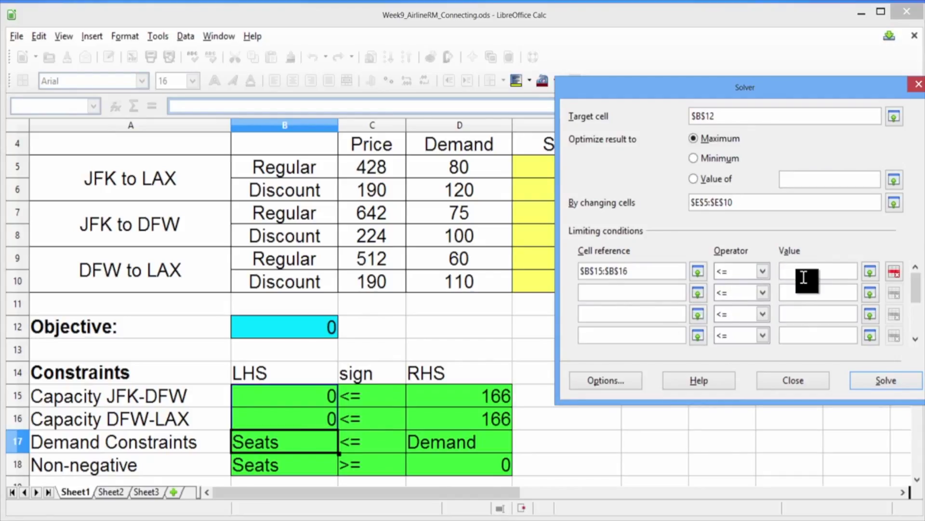
pyautogui.click(492, 394)
pyautogui.moveTo(490, 395); pyautogui.dragTo(491, 417)
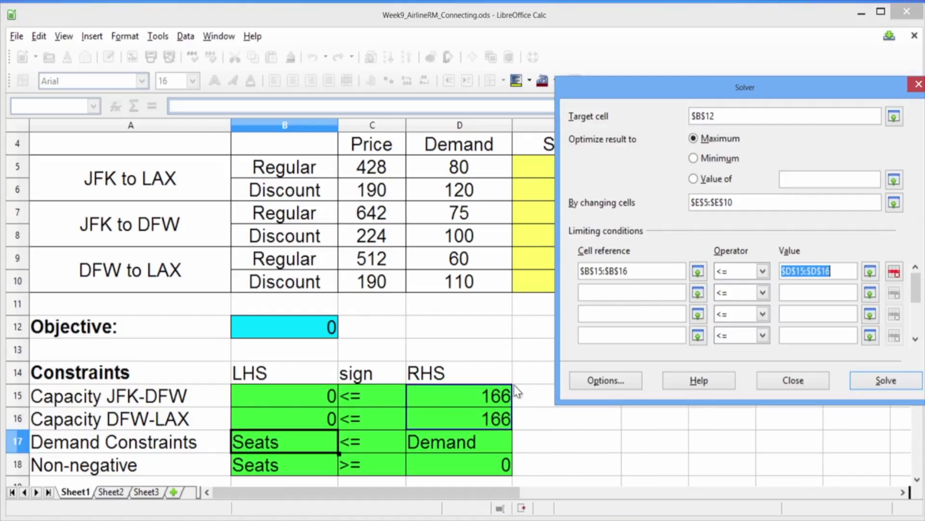
# Add the demand limiting condition to the Solver, with E5:E10 <= D5:D10
pyautogui.click(617, 293)
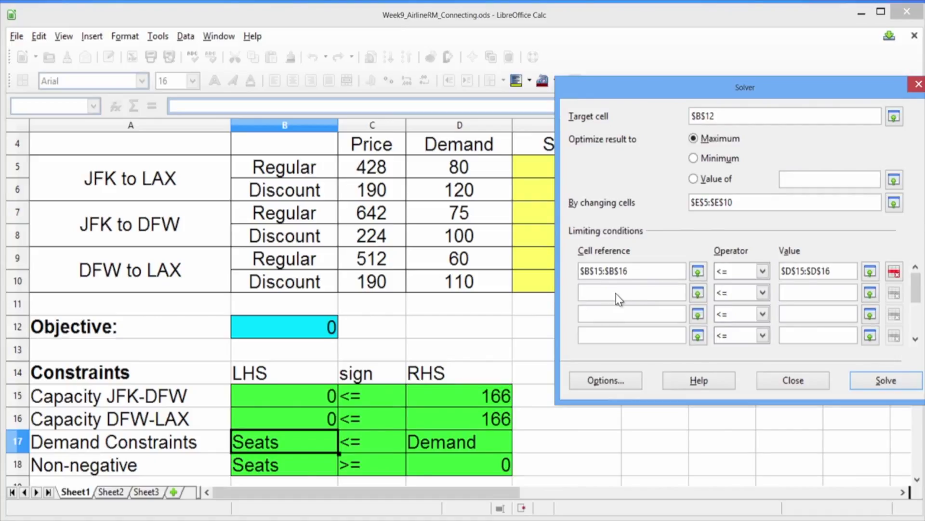
pyautogui.moveTo(537, 169); pyautogui.dragTo(532, 286)
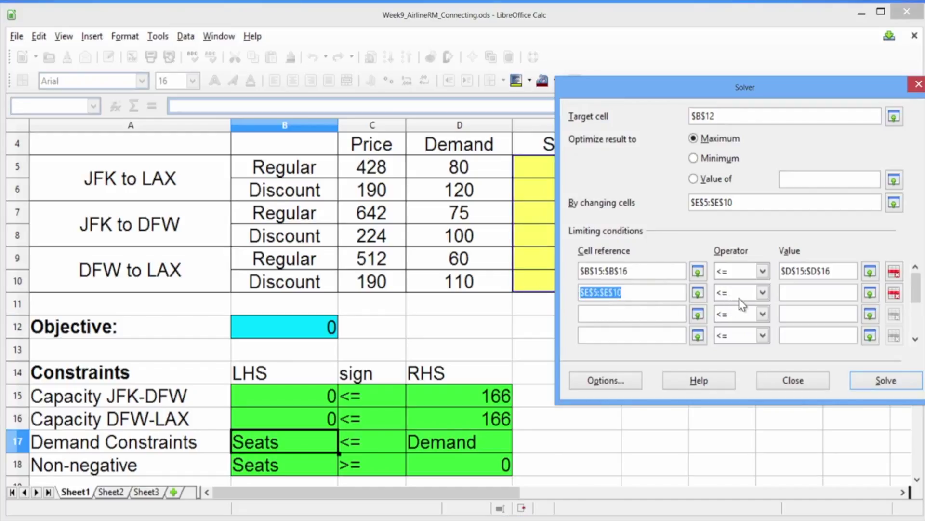
pyautogui.click(796, 293)
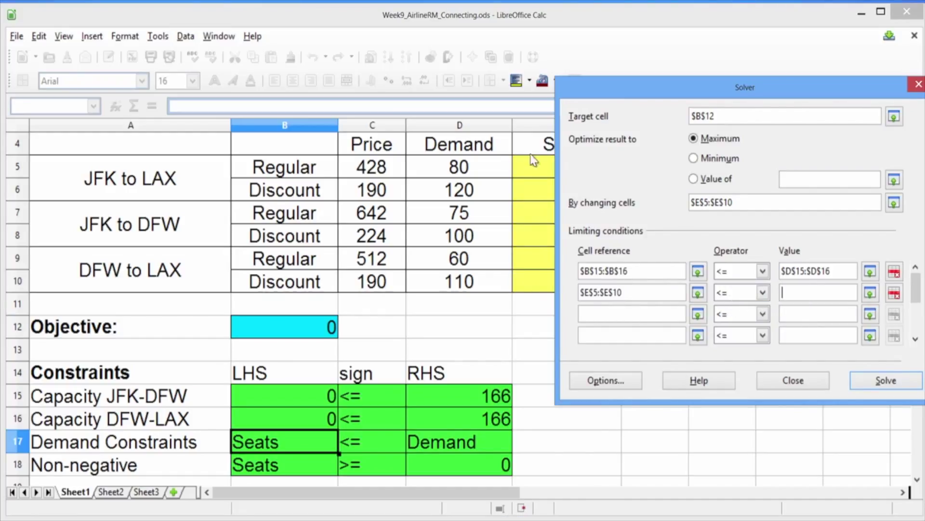
pyautogui.click(488, 171)
pyautogui.moveTo(488, 171); pyautogui.dragTo(475, 287)
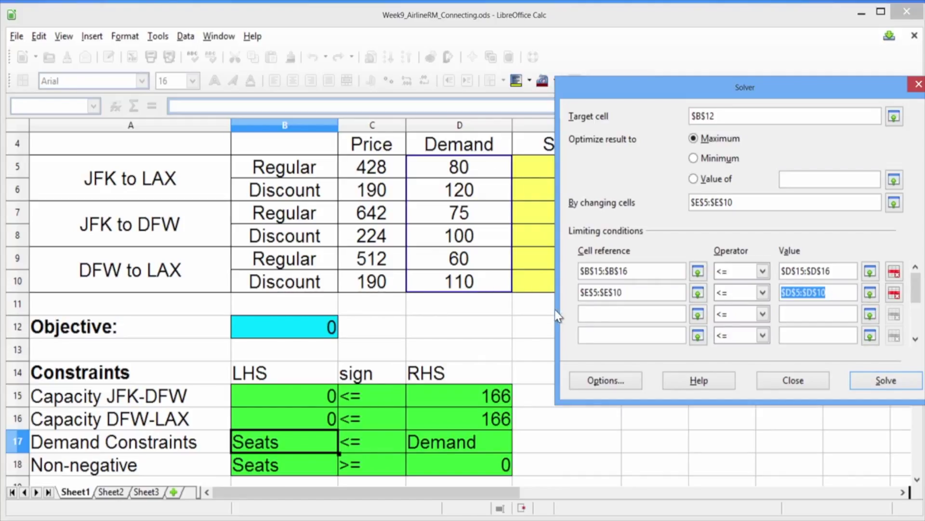
# Add the non-negativity limiting condition to the Solver, with E5:E10 >= 0
pyautogui.click(585, 313)
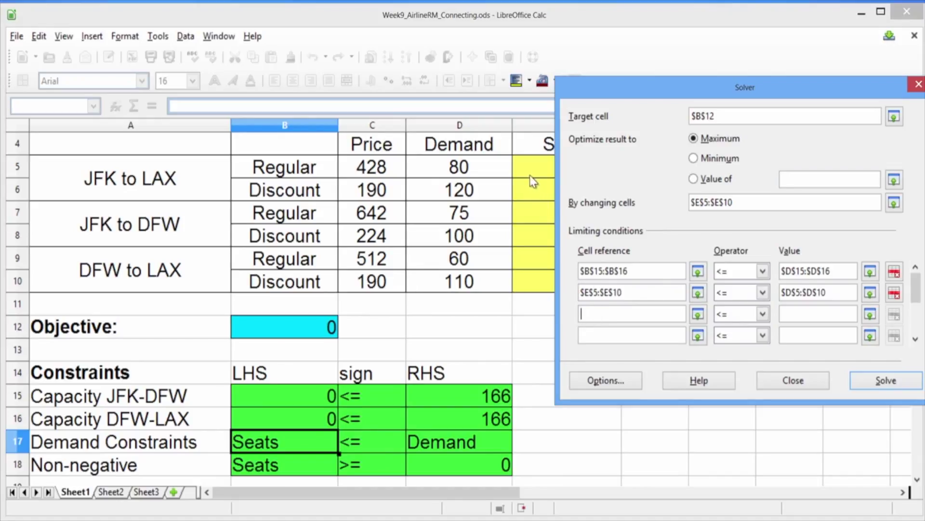
pyautogui.moveTo(533, 168); pyautogui.dragTo(529, 283)
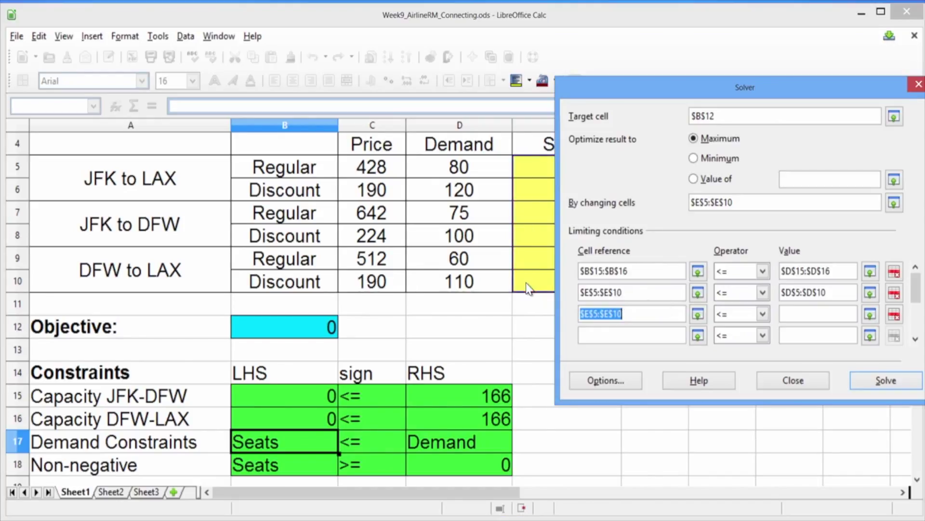
pyautogui.click(763, 312)
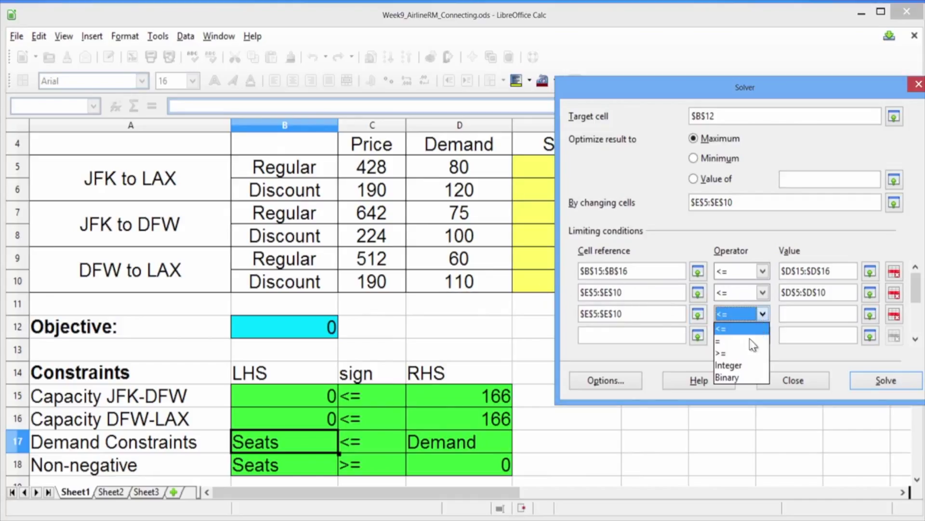
pyautogui.click(730, 351)
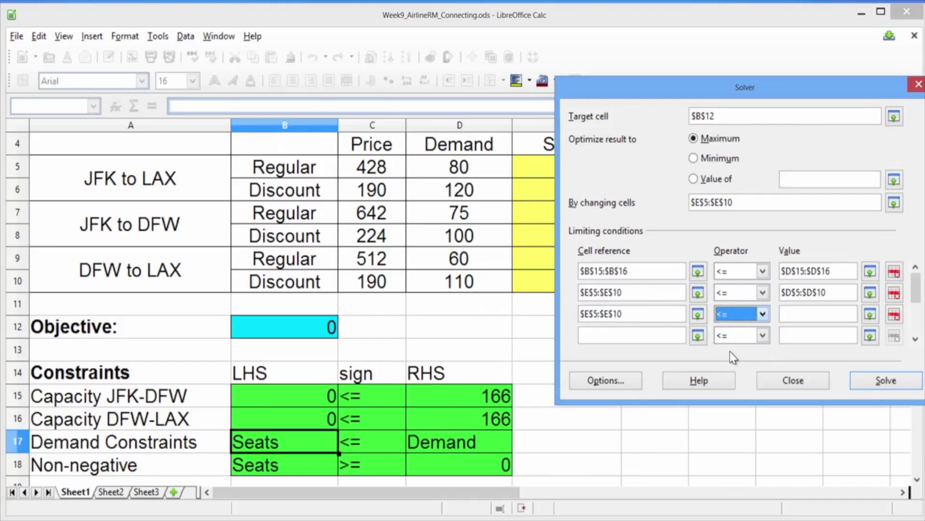
pyautogui.click(805, 314)
pyautogui.write('0')
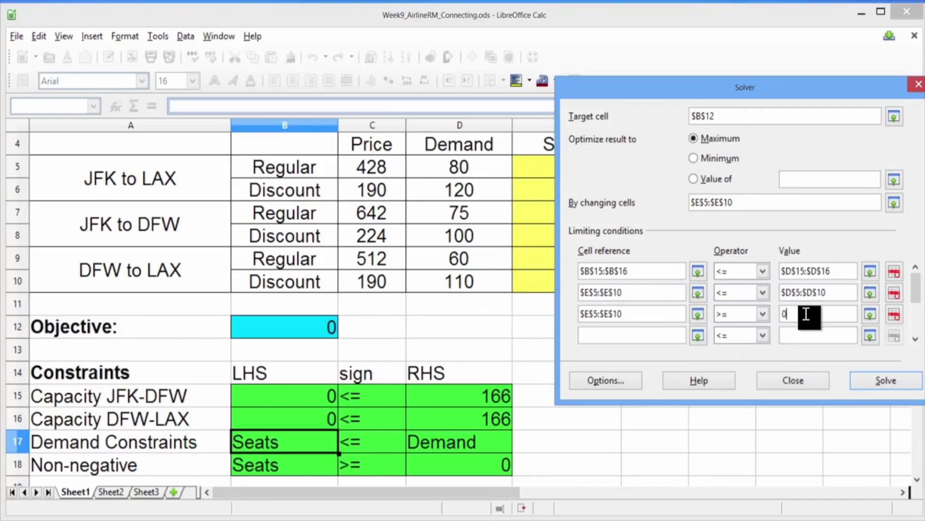
# Accept the LibreOffice Linear Solver engine in the Solver options, solve the model and keep the result
pyautogui.click(634, 386)
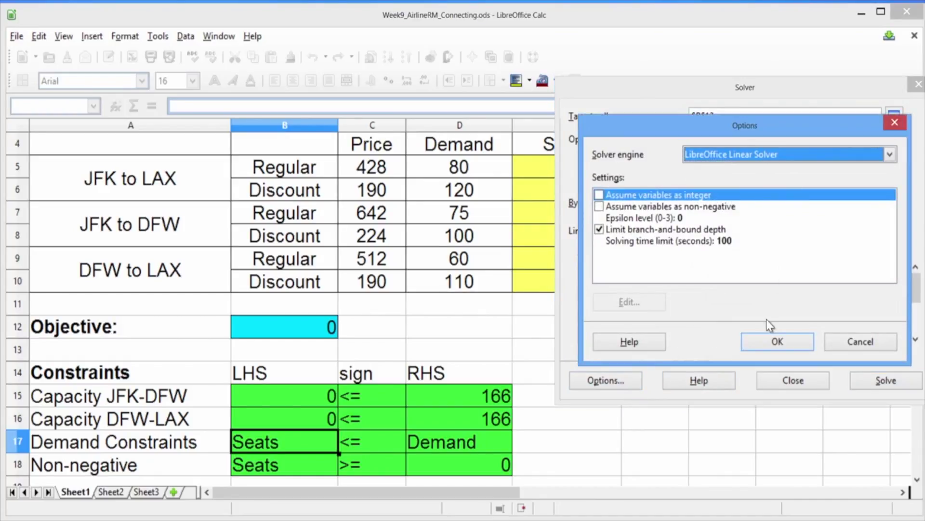
pyautogui.click(773, 341)
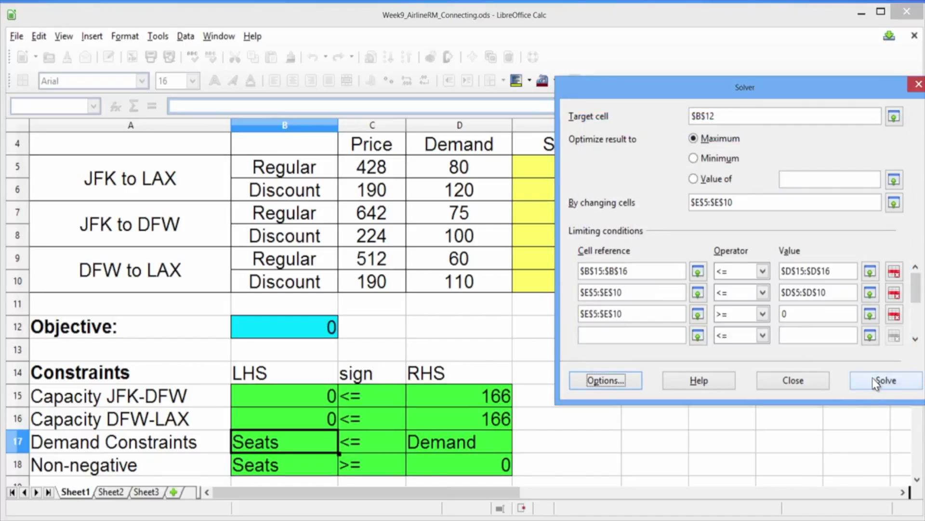
pyautogui.click(877, 380)
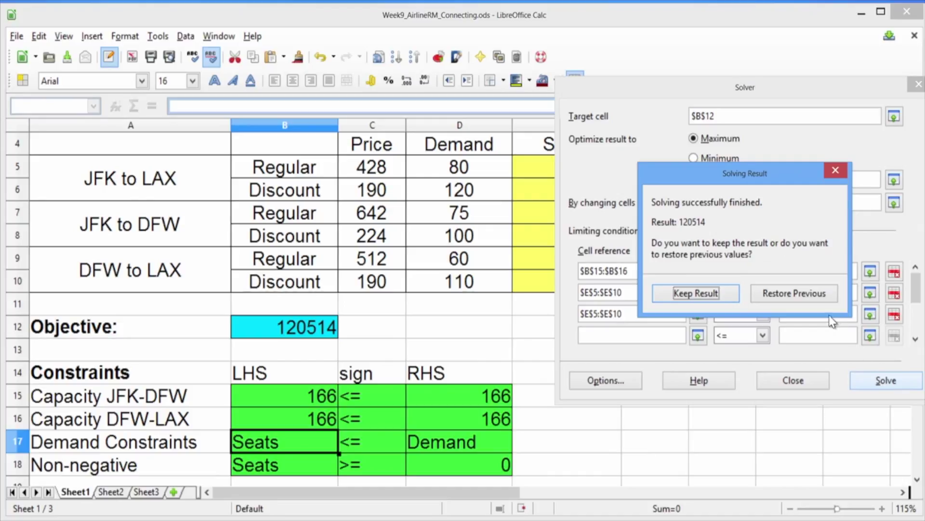
pyautogui.click(717, 293)
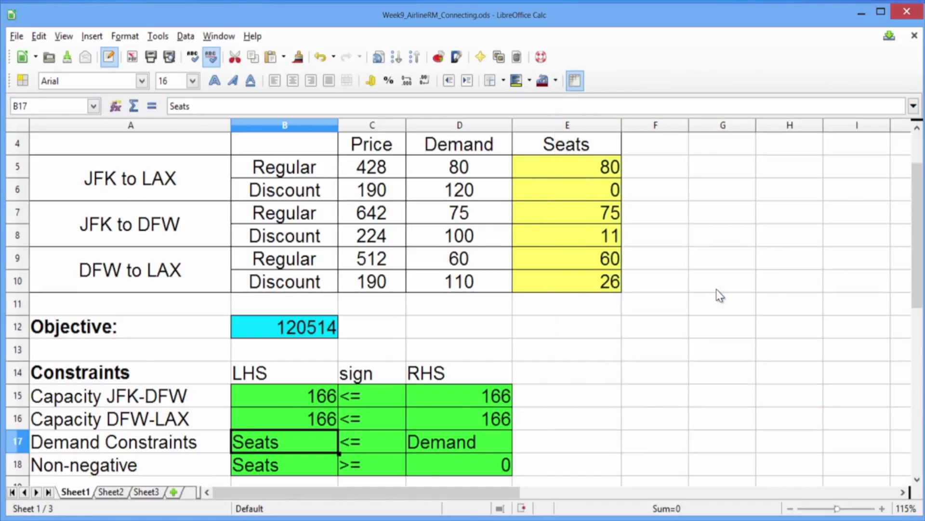
# Review the optimal seat allocation for each route and fare class, going through cells E5 to E10
pyautogui.click(580, 167)
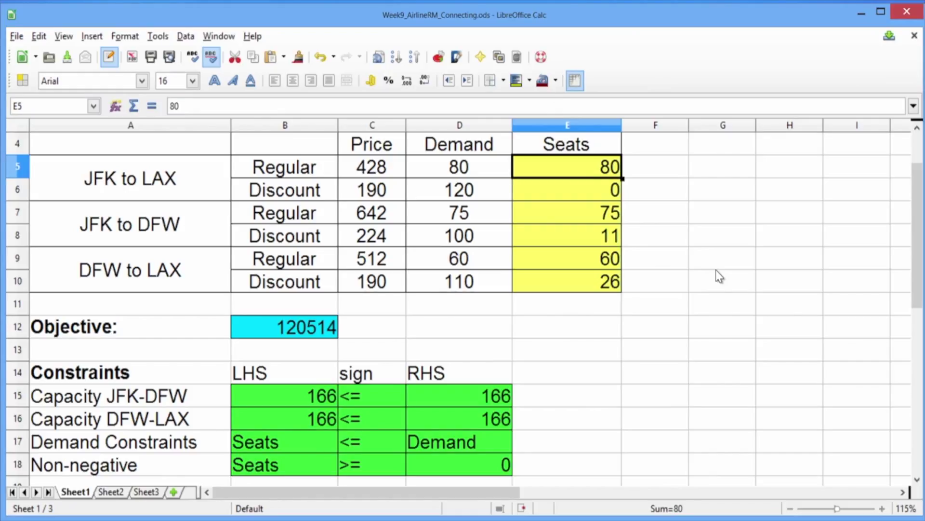
pyautogui.press('Down')
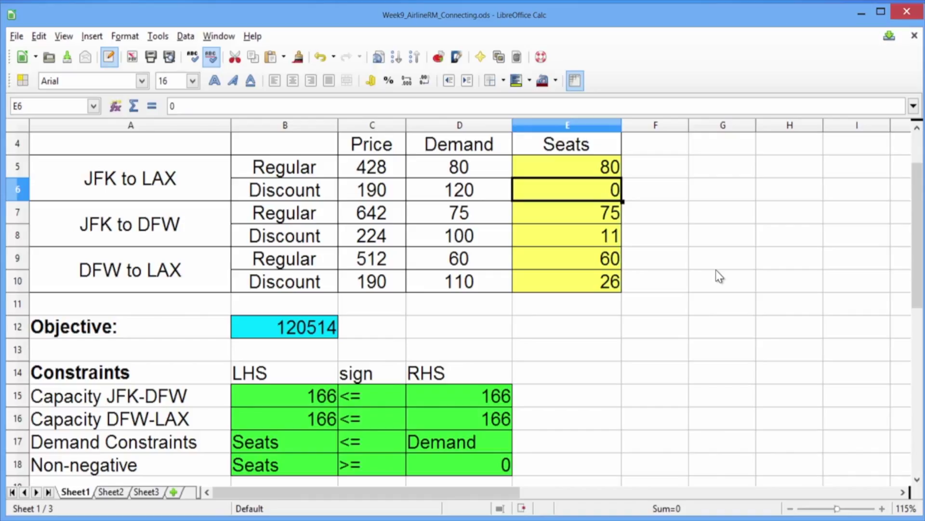
pyautogui.press('Down')
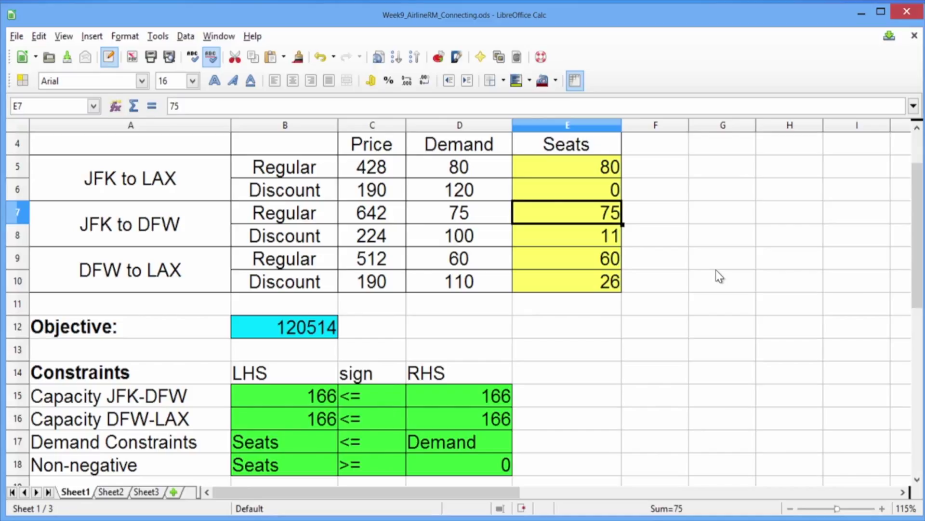
pyautogui.press('Down')
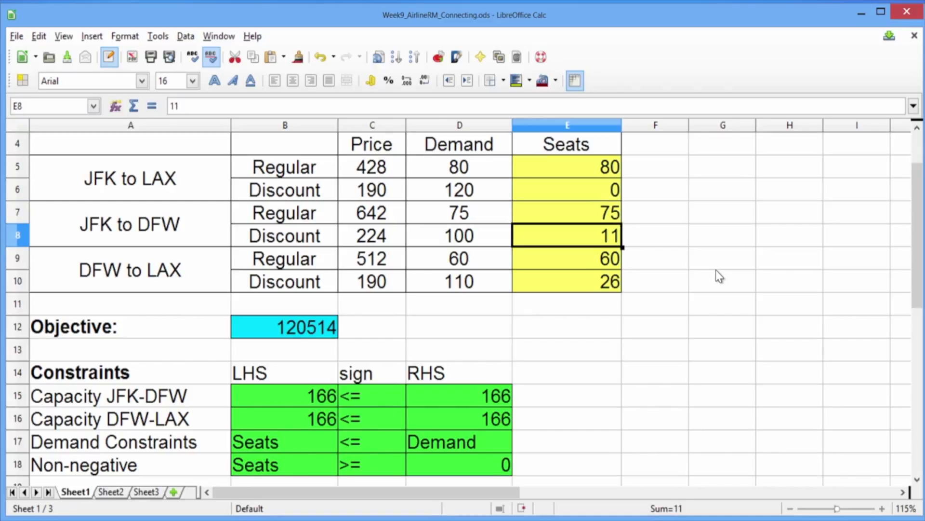
pyautogui.press('Down')
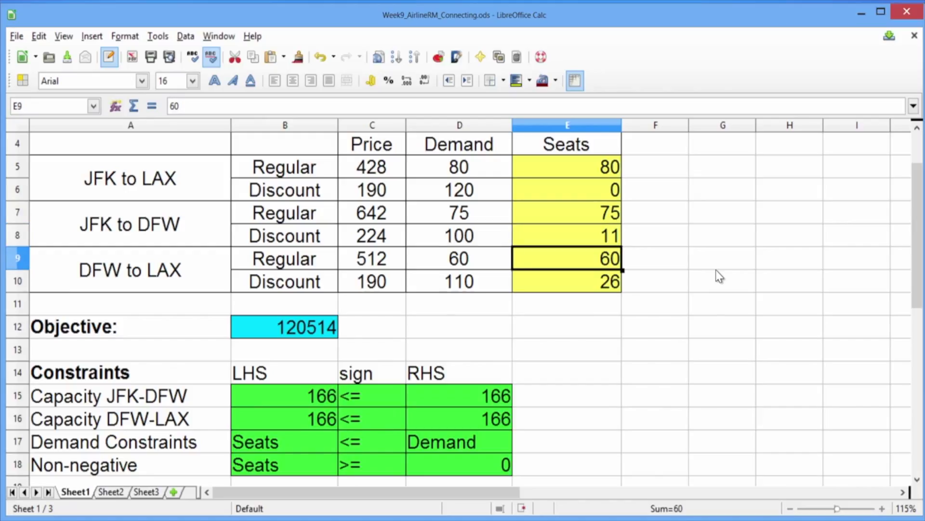
pyautogui.press('Down')
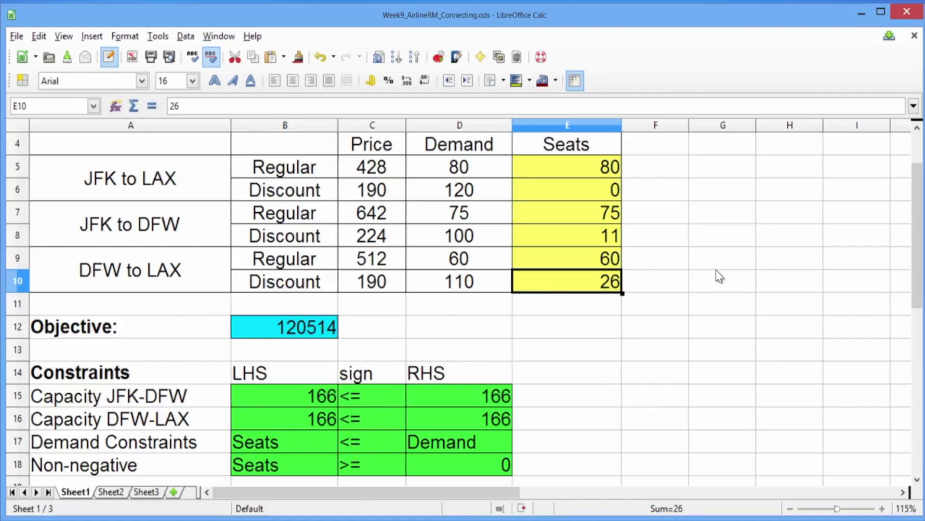